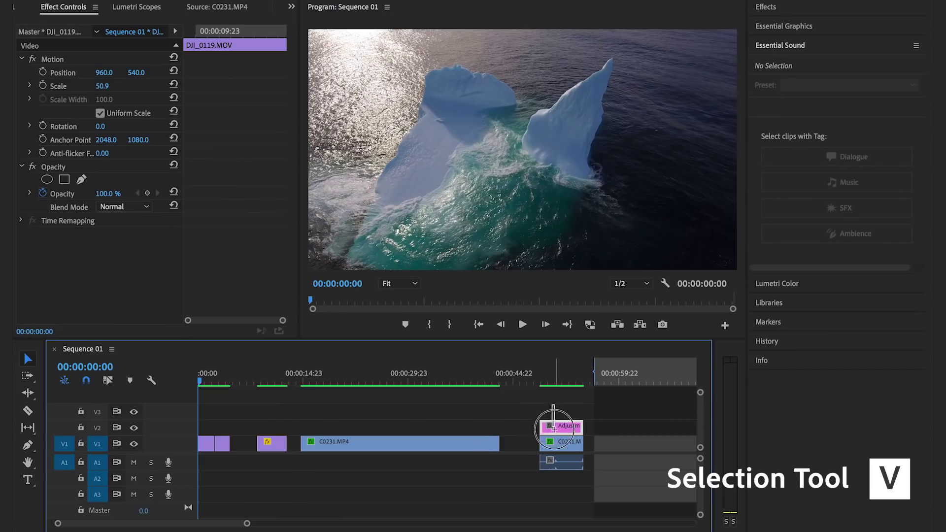
Move the end adjustment layer, video and audio group four seconds earlier and razor-cut through all tracks.
left_click_drag(561, 454, 576, 461)
mouse_move(557, 426)
left_mouse_down()
mouse_move(529, 426)
mouse_move(512, 455)
mouse_move(457, 450)
left_mouse_up()
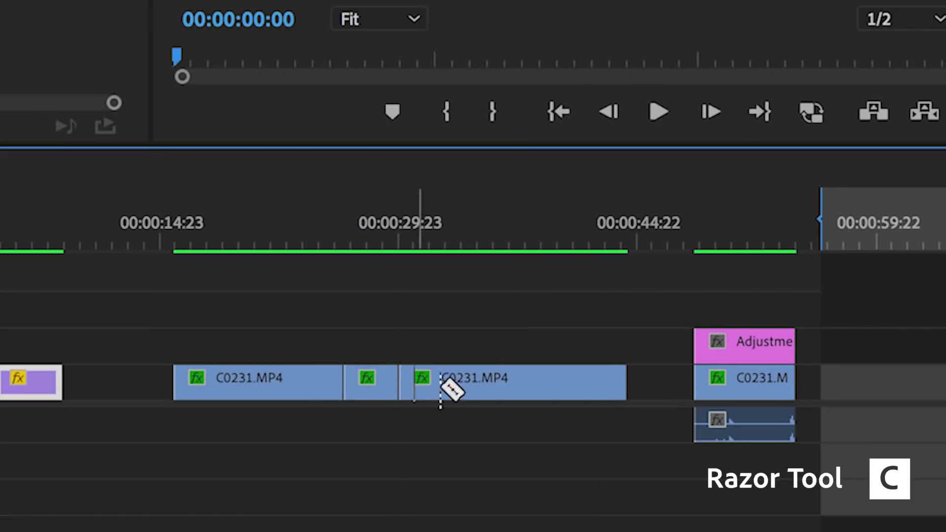
left_click(732, 383)
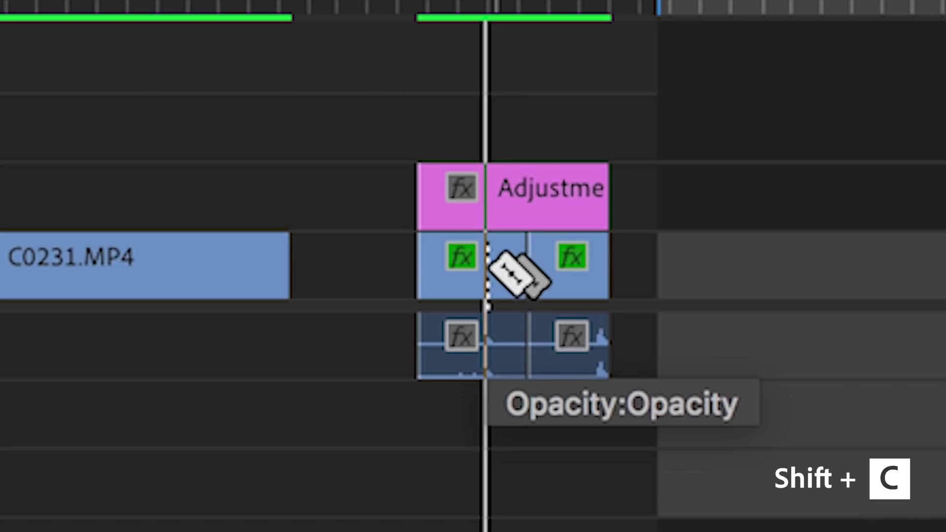
left_click(485, 258, "shift")
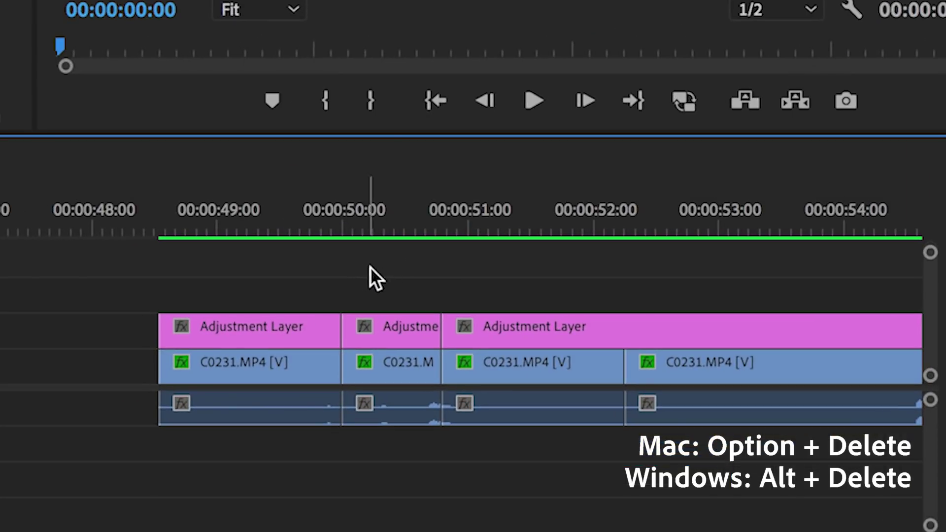
Ripple delete the short middle clip group at 00:00:50:00 so the later clips close the gap.
left_click(452, 447)
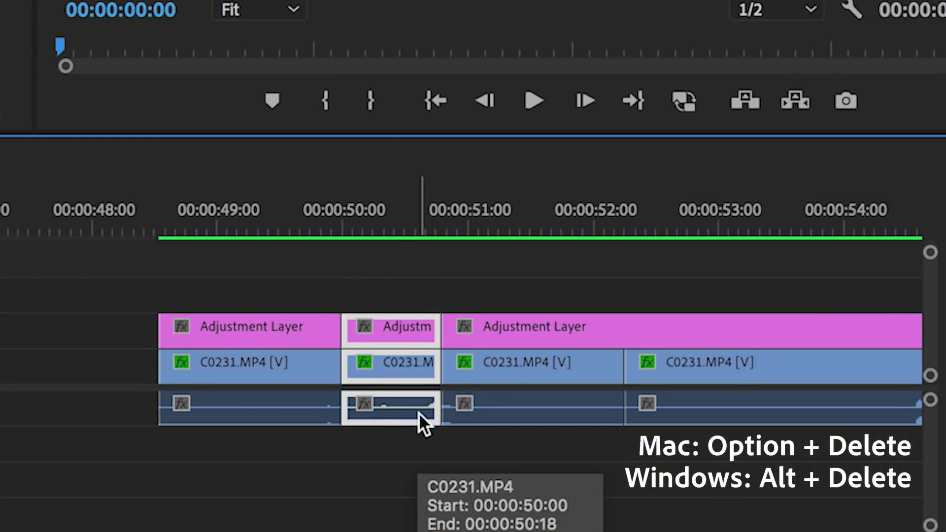
key("alt+Delete")
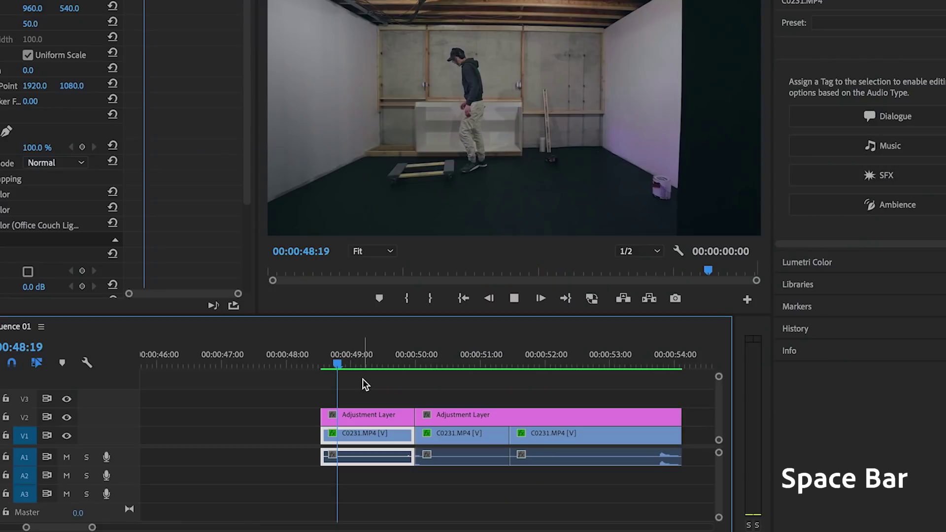
key("space")
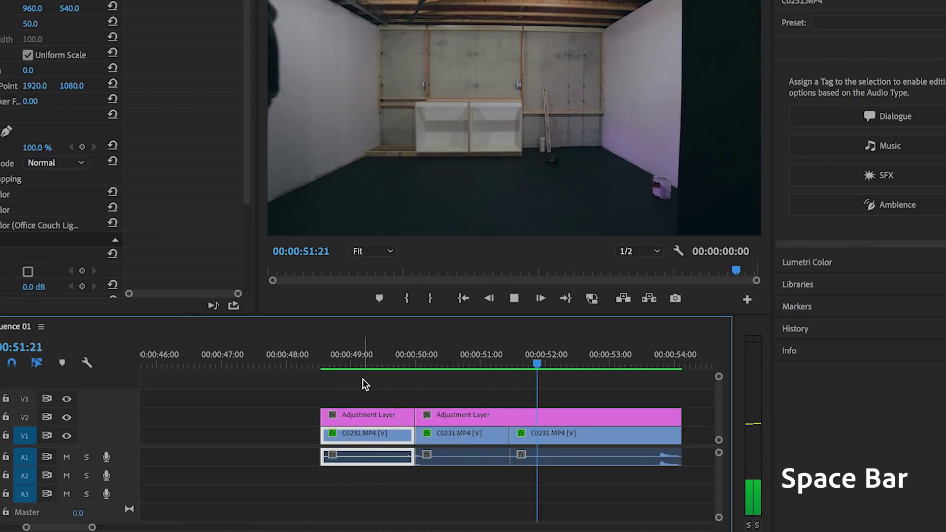
key("space")
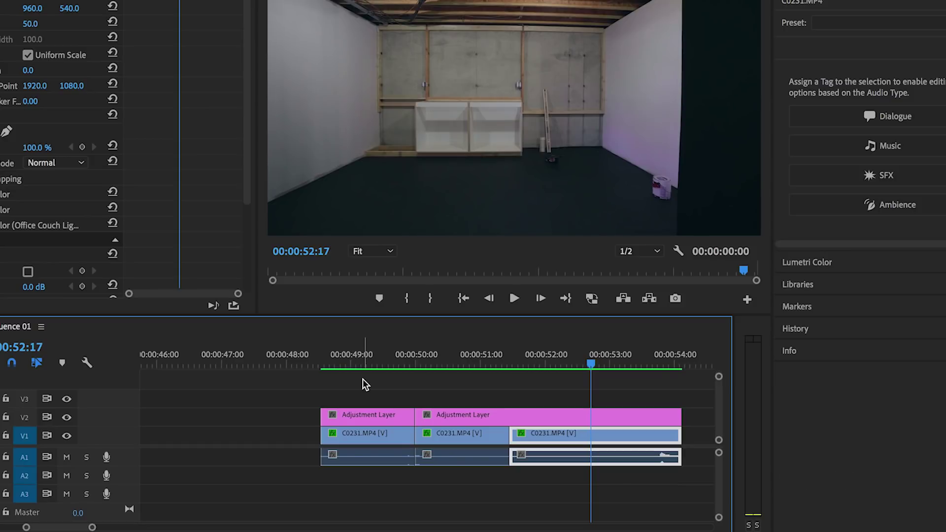
key("equal")
key("equal")
key("equal")
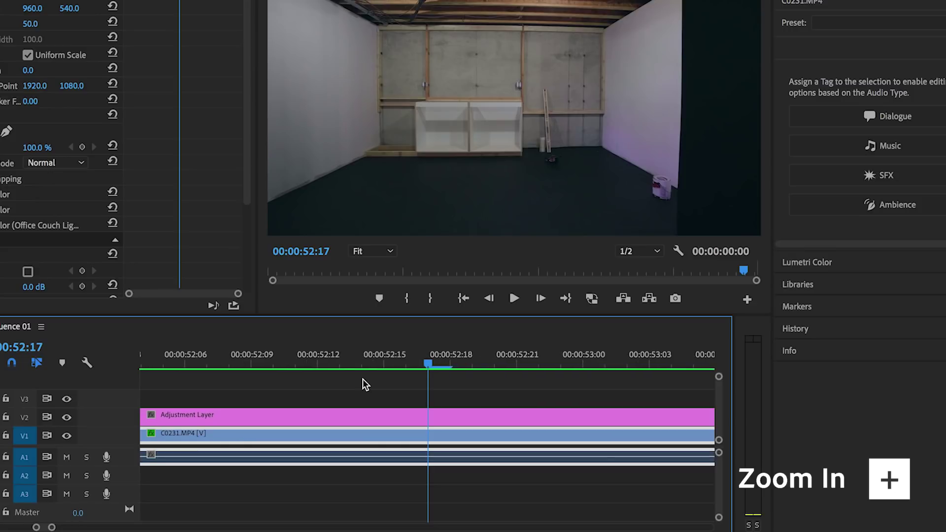
key("minus")
key("minus")
key("minus")
key("minus")
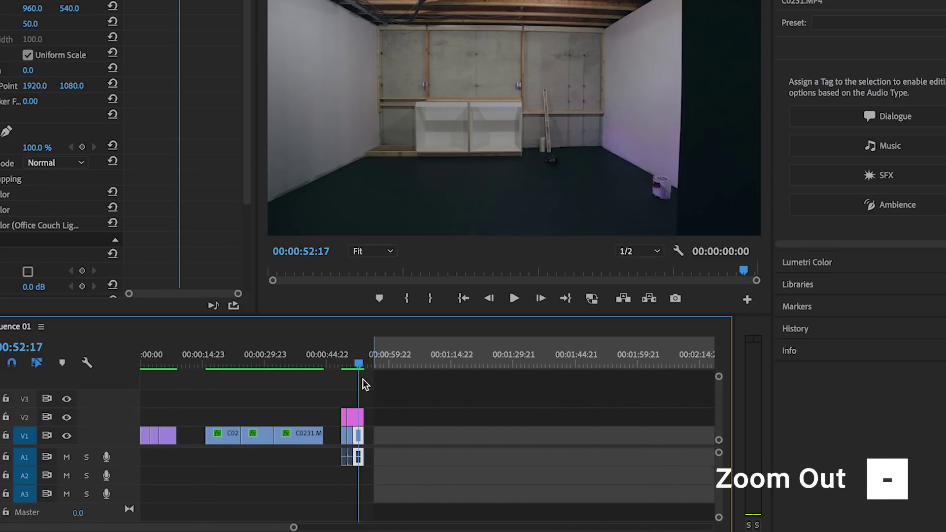
key("minus")
key("ctrl+equal")
key("ctrl+equal")
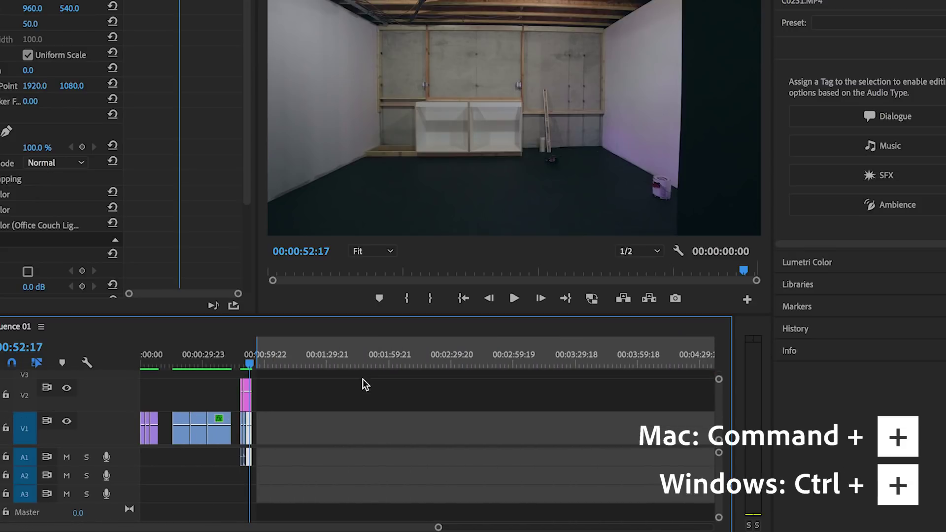
key("ctrl+equal")
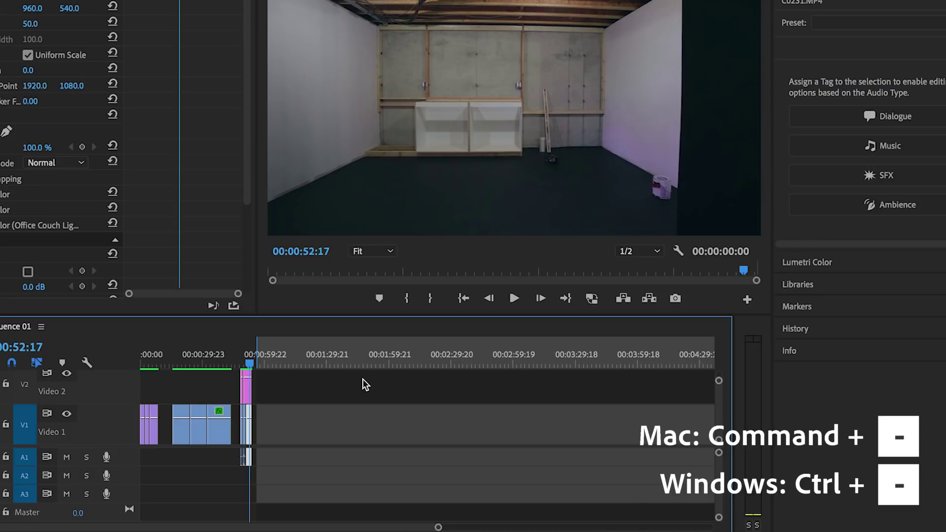
key("ctrl+minus")
key("ctrl+minus")
key("ctrl+minus")
key("ctrl+minus")
key("ctrl+minus")
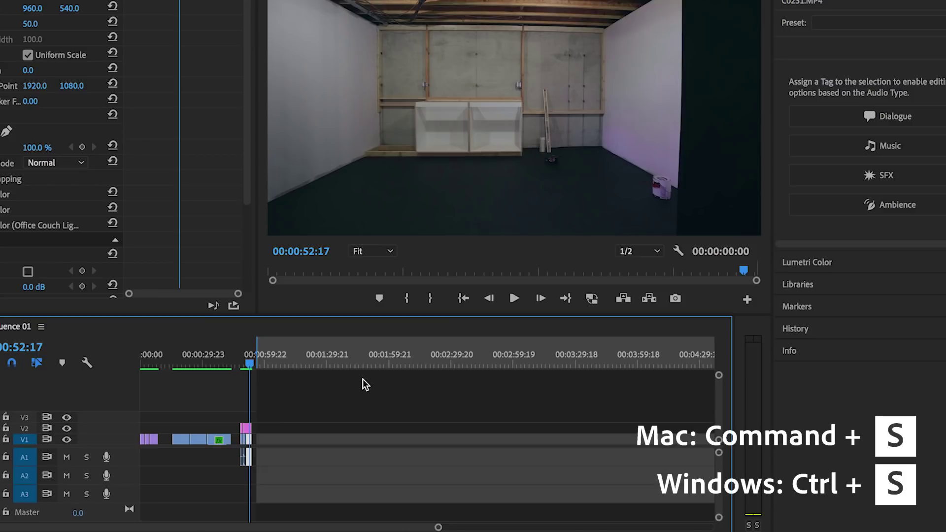
Save the project containing the edited Sequence 01.
key("ctrl+s")
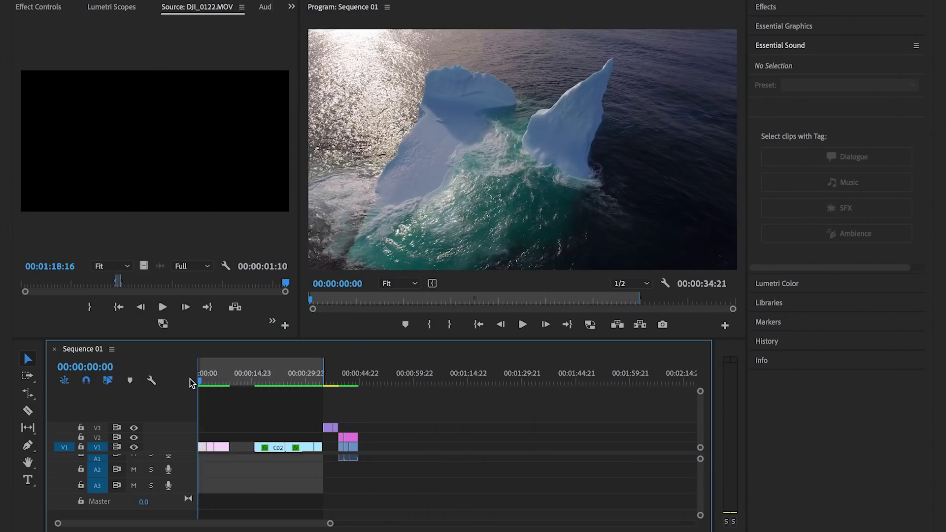
Set the playhead near 00:00:44:10 and mark a 00:00:02:22 in/out range in DJI_0122.MOV.
left_click(358, 377)
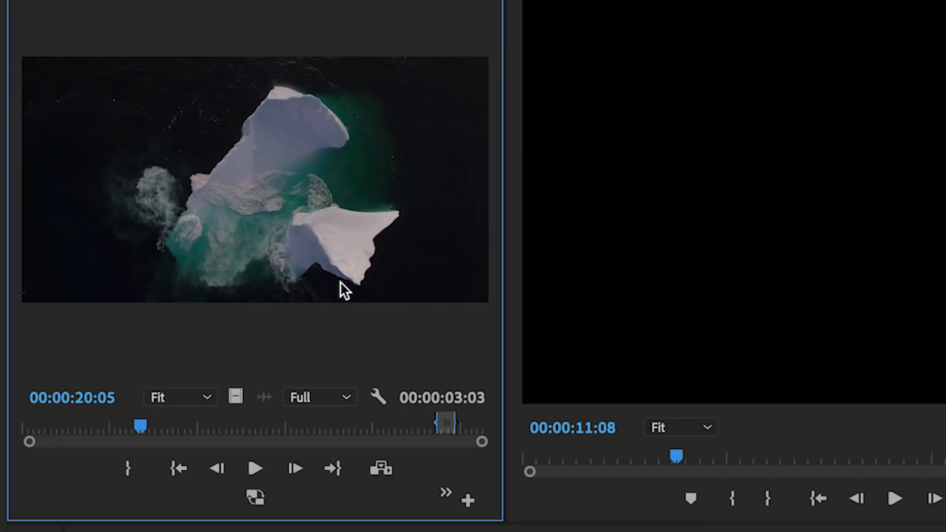
key("space")
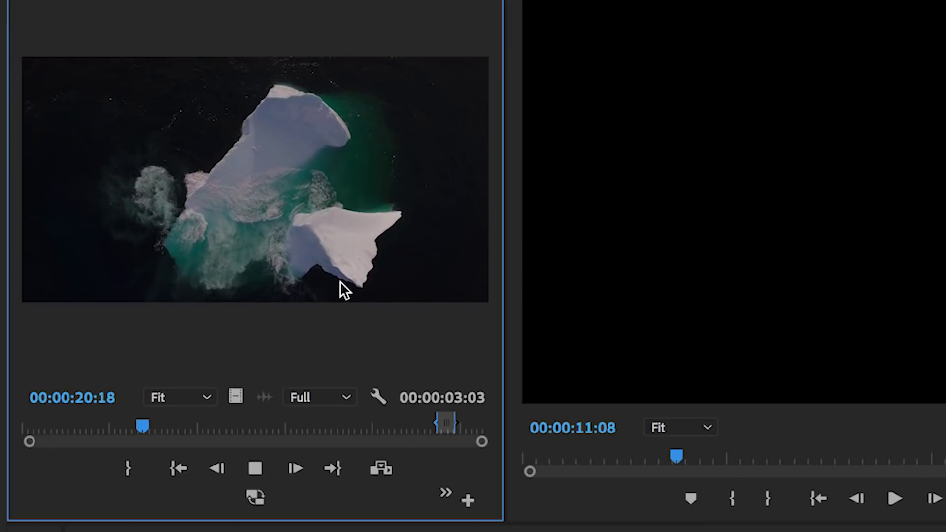
key("i")
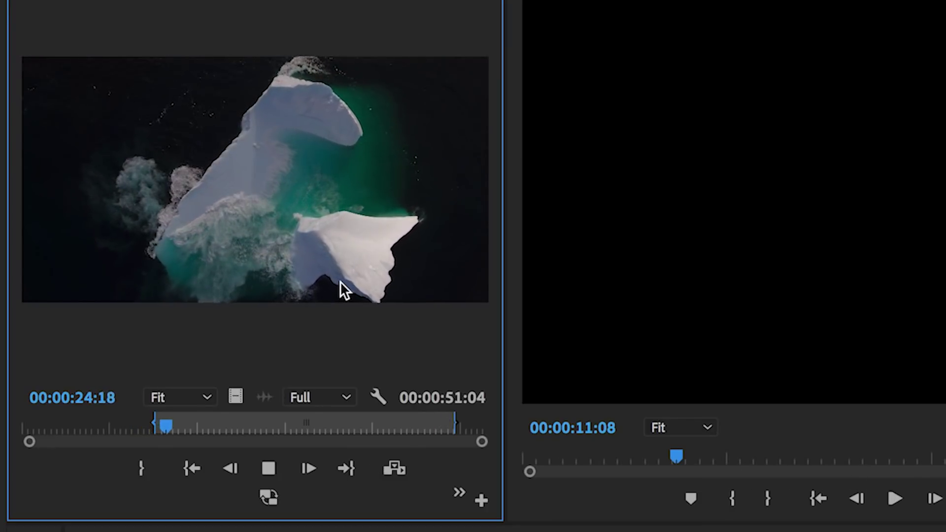
key("o")
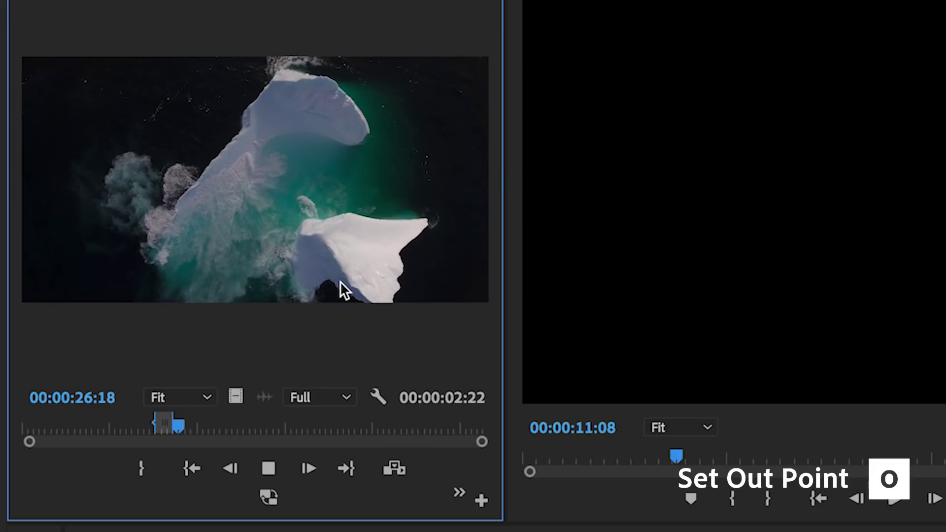
key("space")
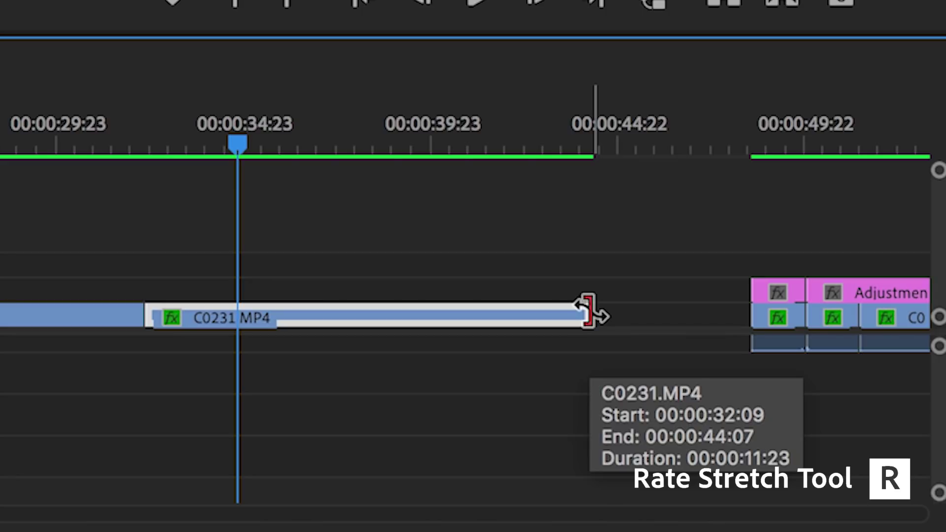
Rate-stretch the C0231.MP4 clip shorter so it ends at 00:00:34:21.
left_click_drag(589, 314, 429, 333)
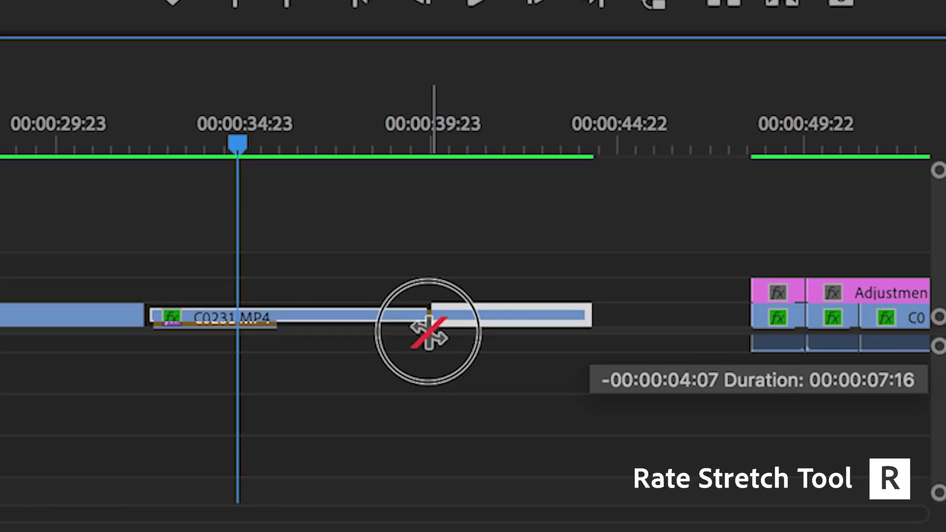
left_click_drag(428, 333, 419, 332)
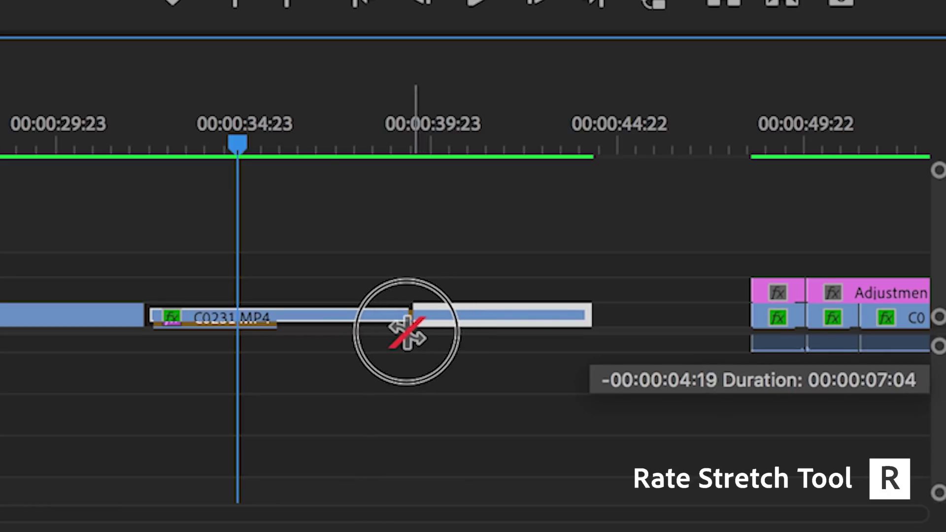
left_click_drag(321, 336, 237, 337)
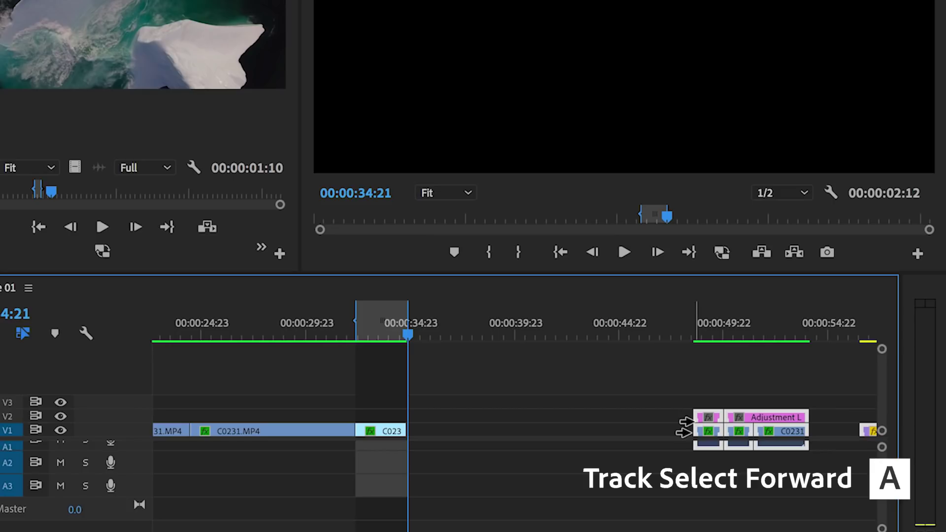
Shift the later adjustment-layer group earlier and place the DJI_0122 clips on V3 at 00:00:34:21.
left_click_drag(684, 428, 450, 441)
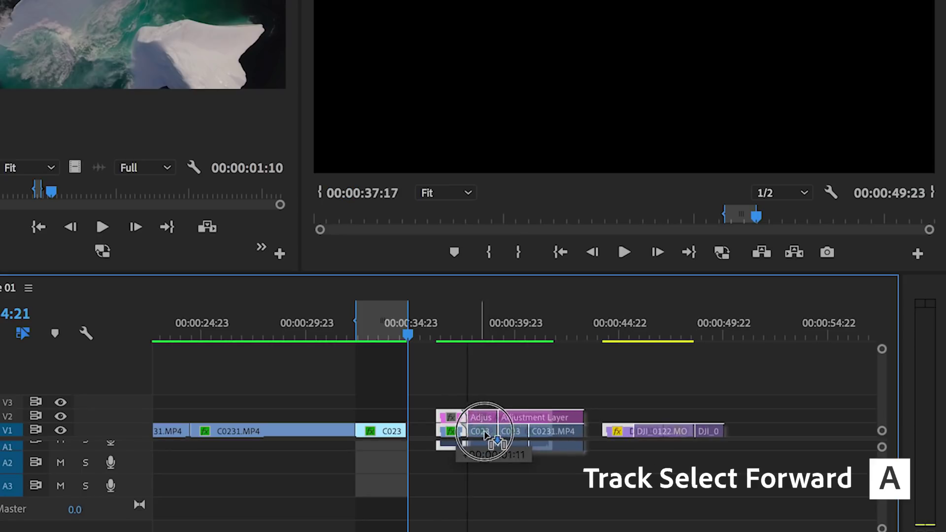
left_click_drag(457, 435, 502, 442)
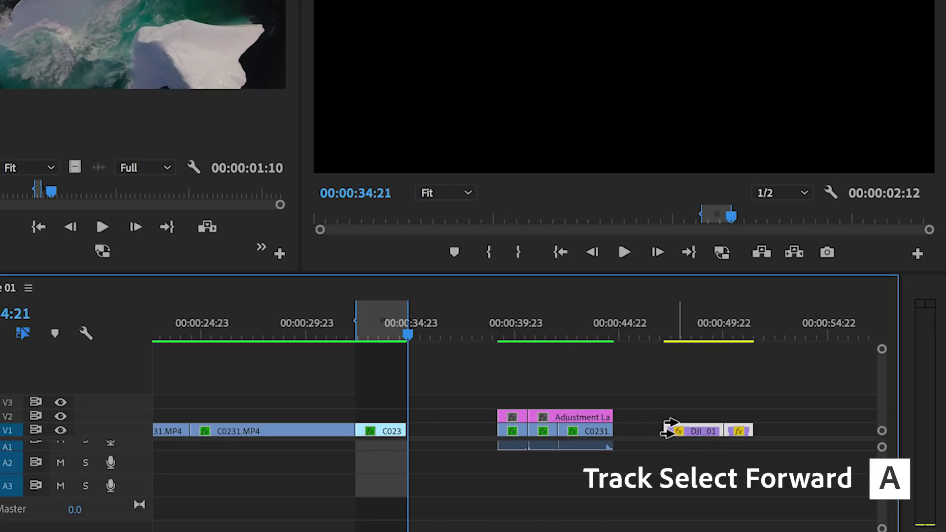
left_click_drag(690, 409, 521, 381)
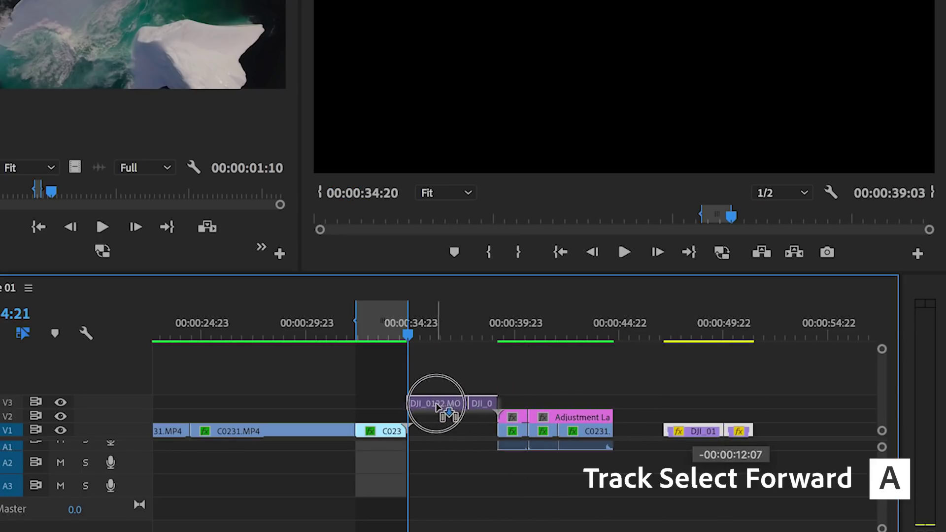
left_click_drag(437, 407, 426, 404)
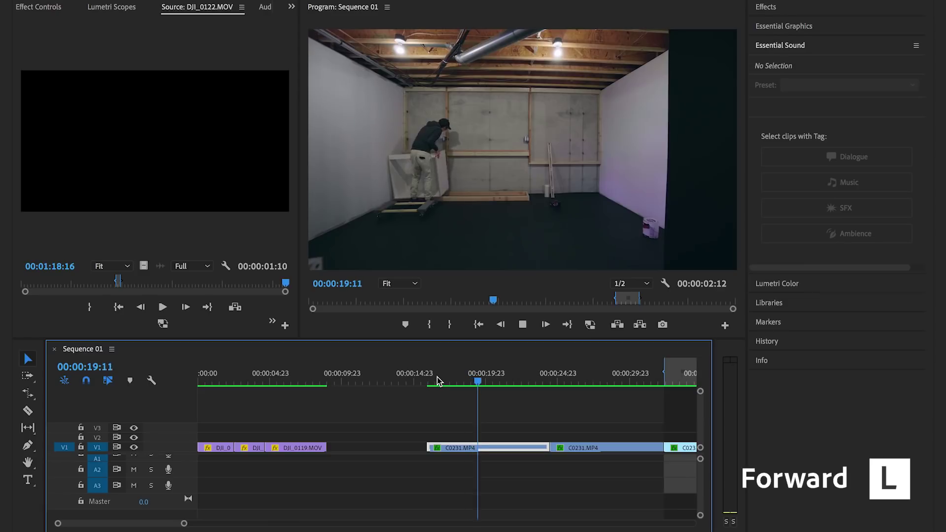
key("l")
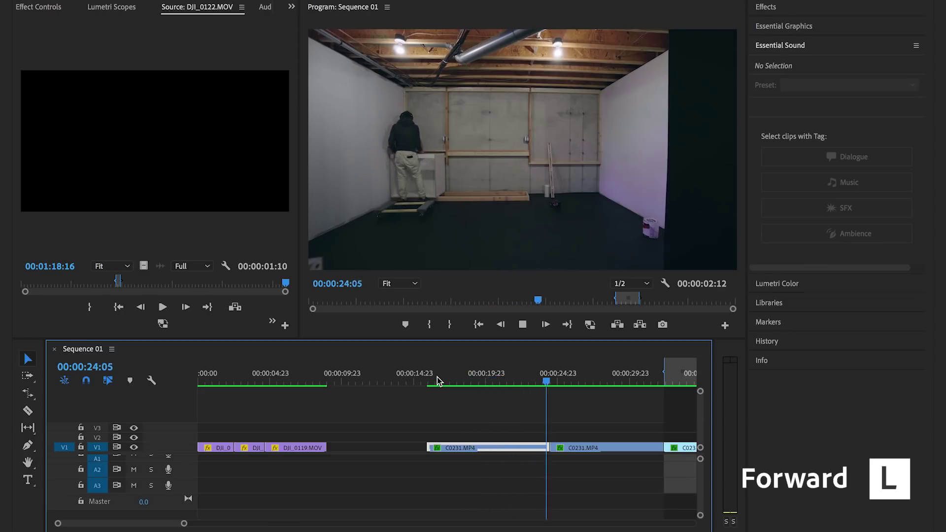
key("k")
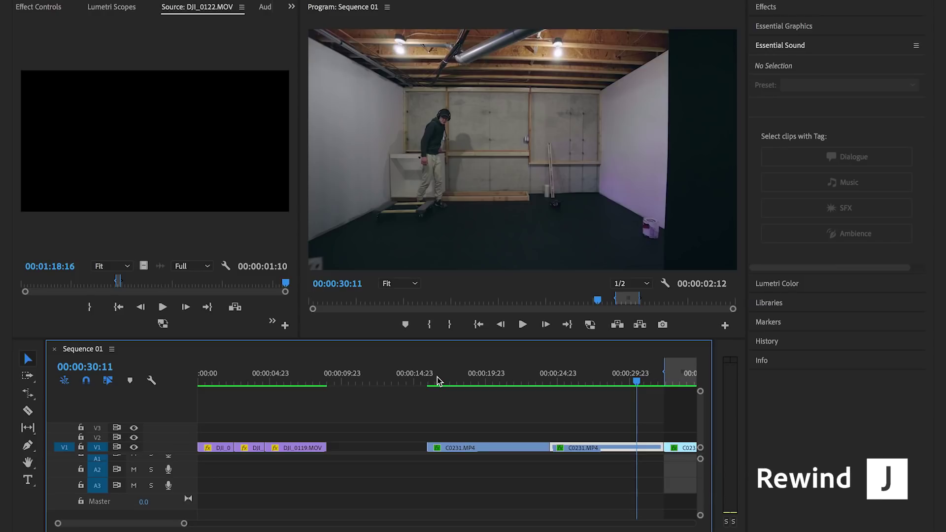
key("j")
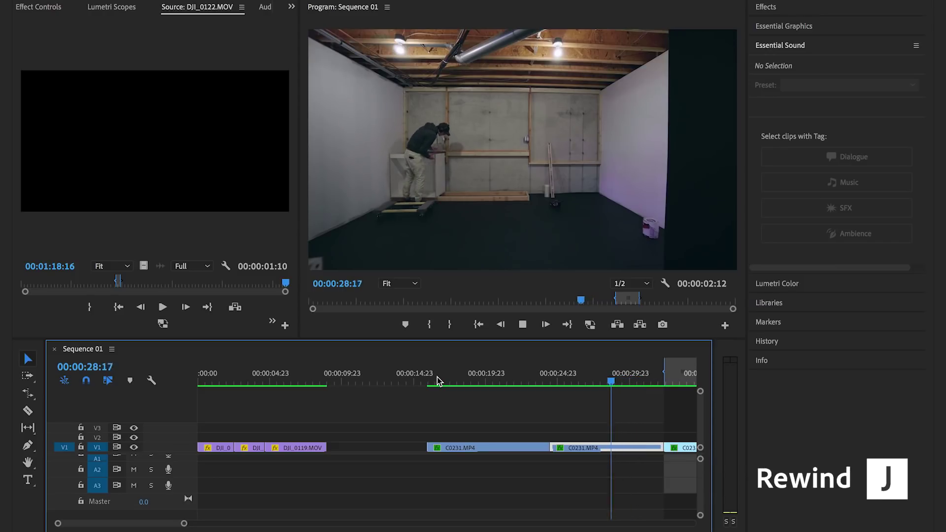